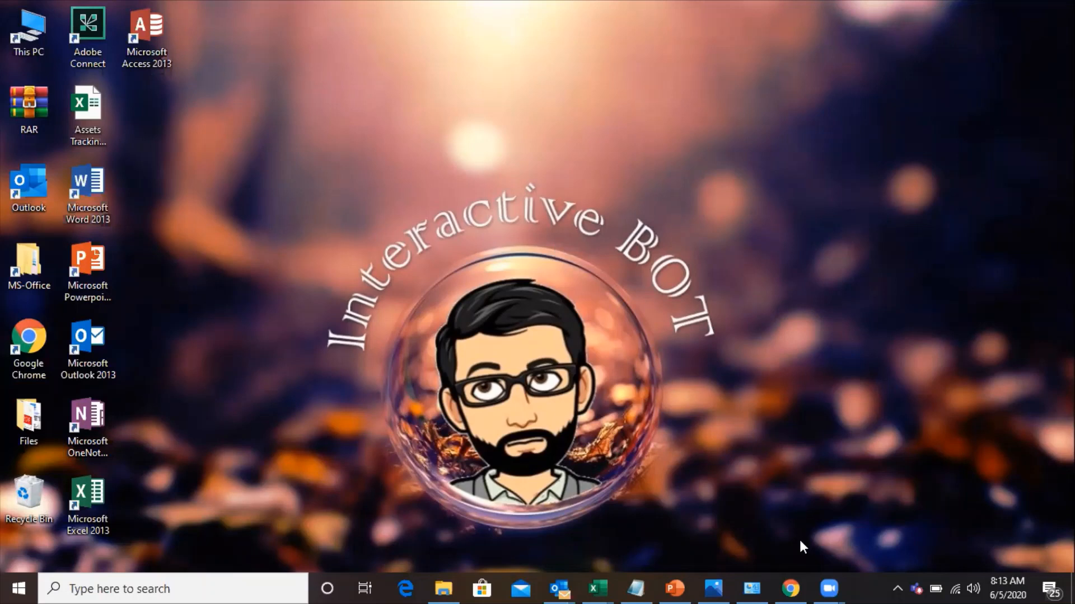
pyautogui.click(792, 588)
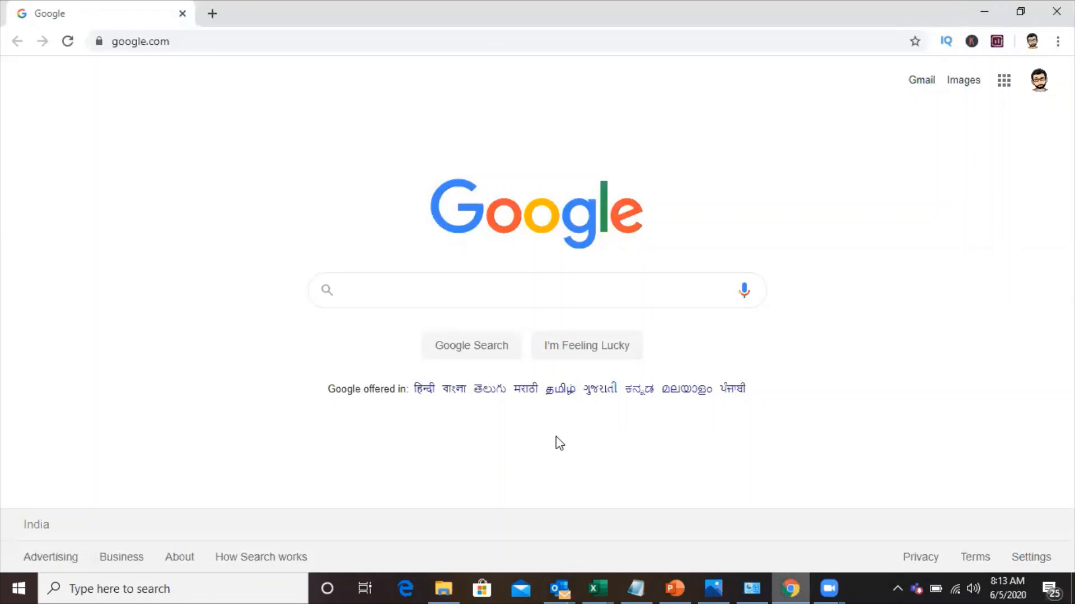
pyautogui.click(236, 40)
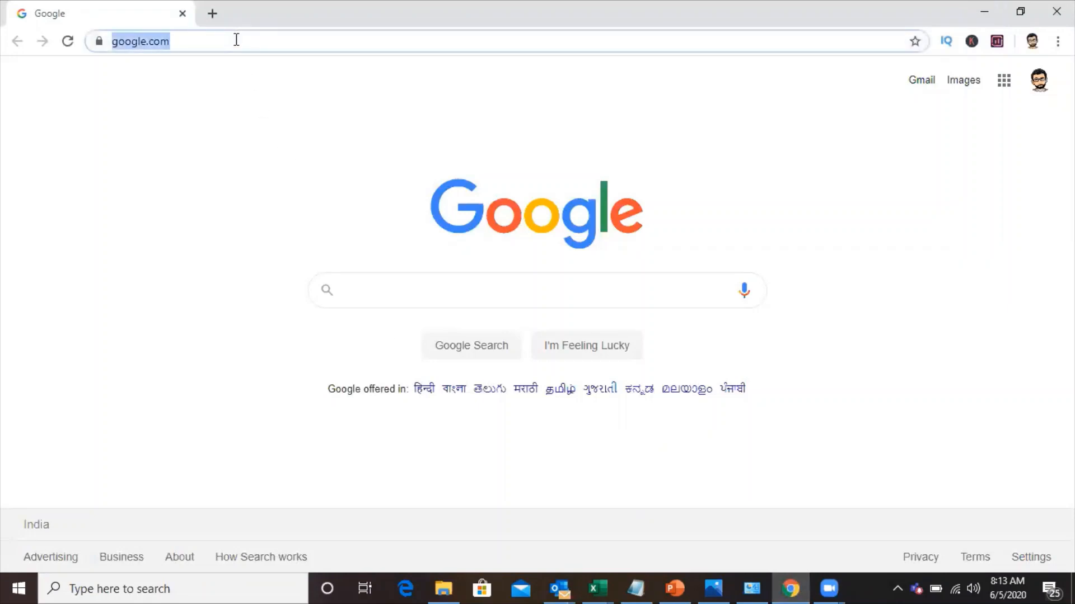
pyautogui.write('https://tinyurl.com/skype-NoID')
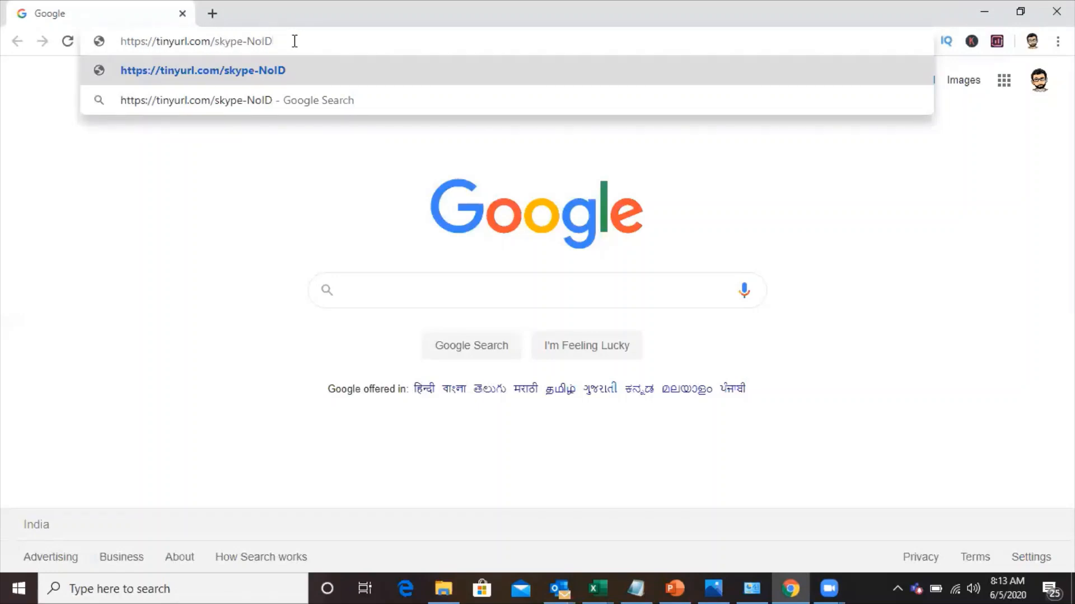
pyautogui.click(288, 70)
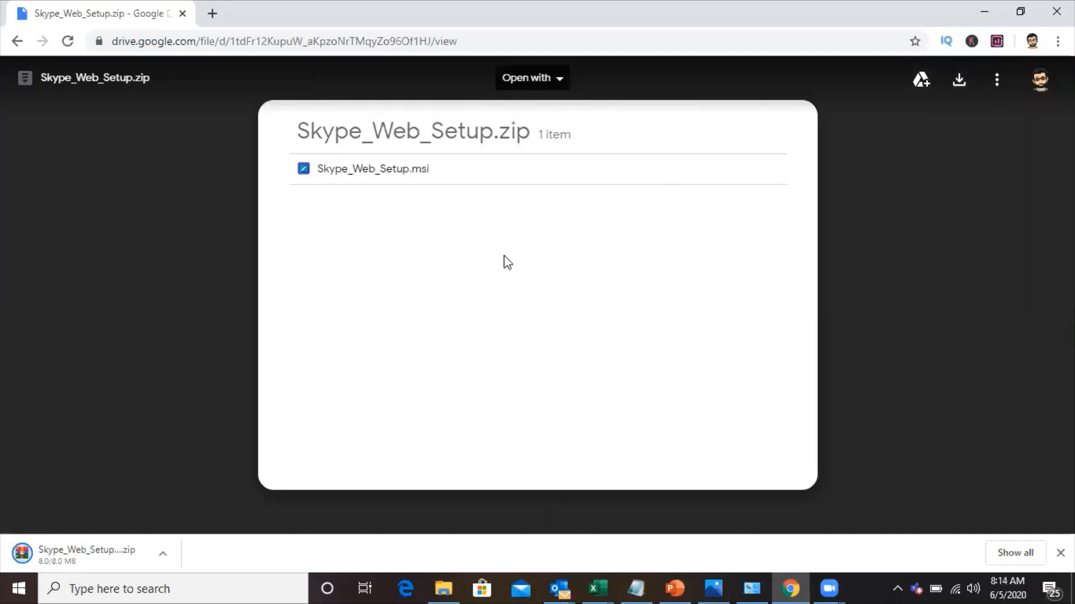
# Extract the Skype_Web_Setup archive onto the desktop with Extract Here and select the extracted installer.
pyautogui.press('super+d')
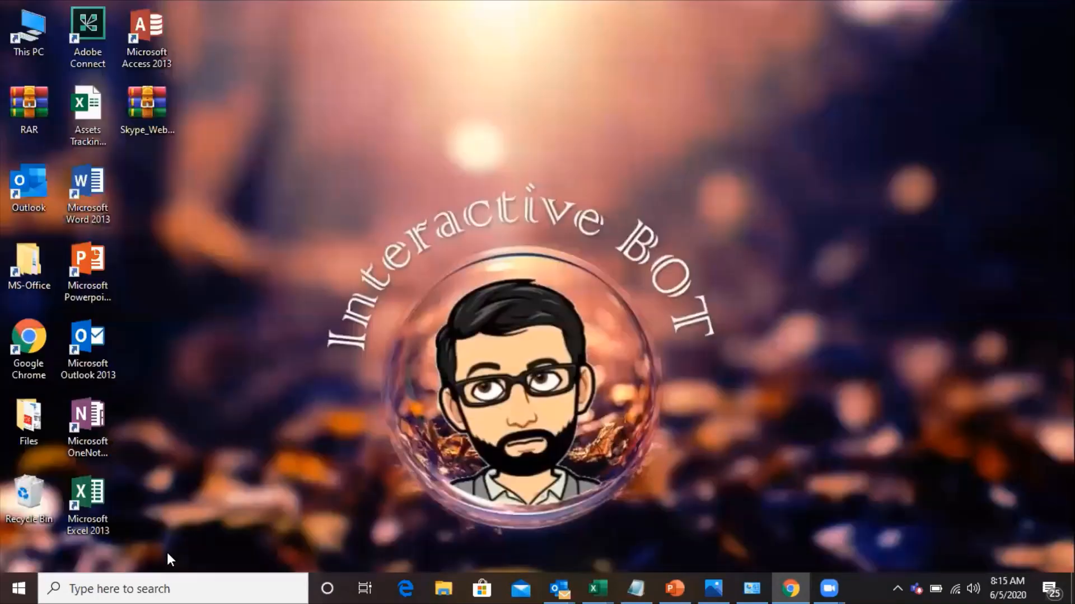
pyautogui.click(144, 131)
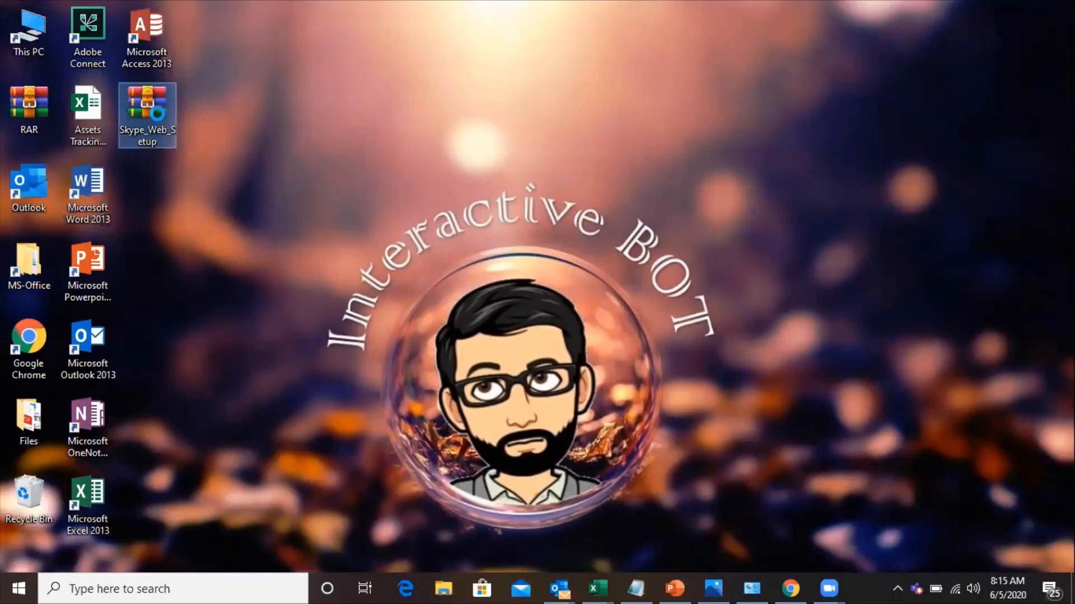
pyautogui.rightClick(157, 113)
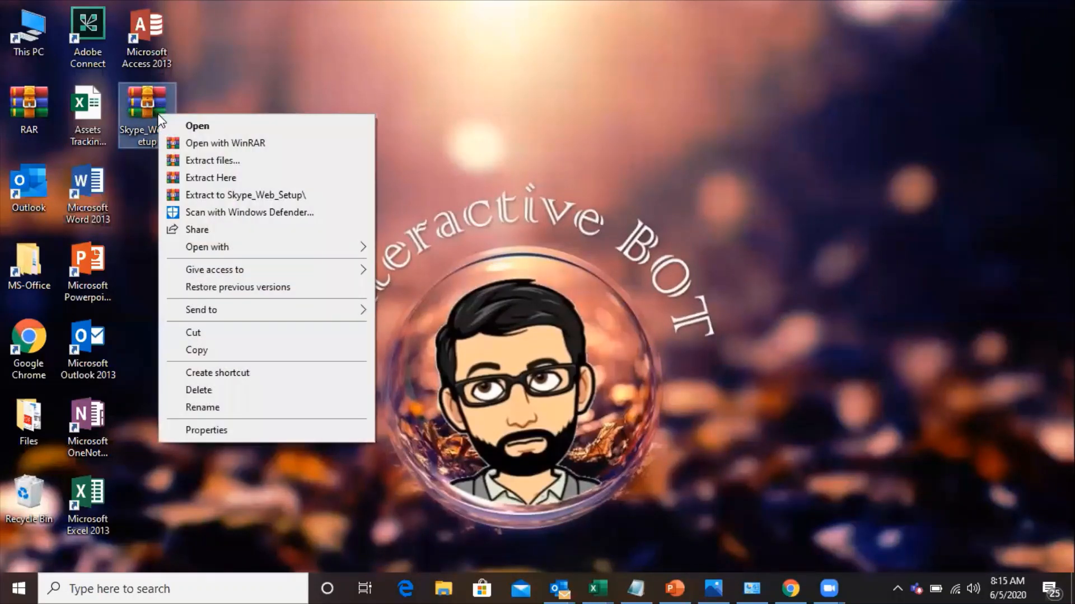
pyautogui.click(224, 180)
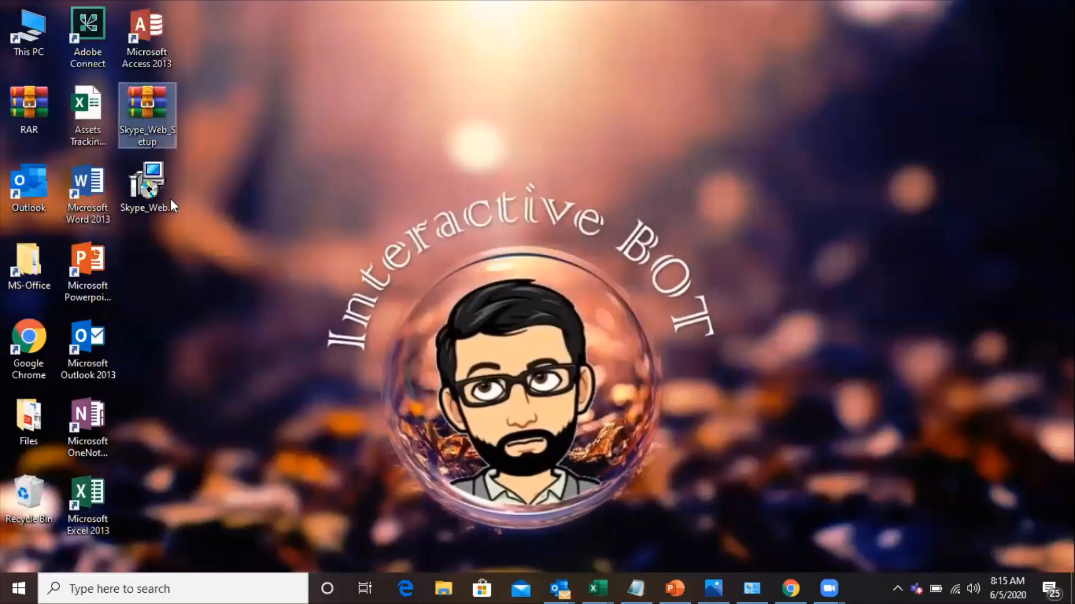
pyautogui.click(156, 197)
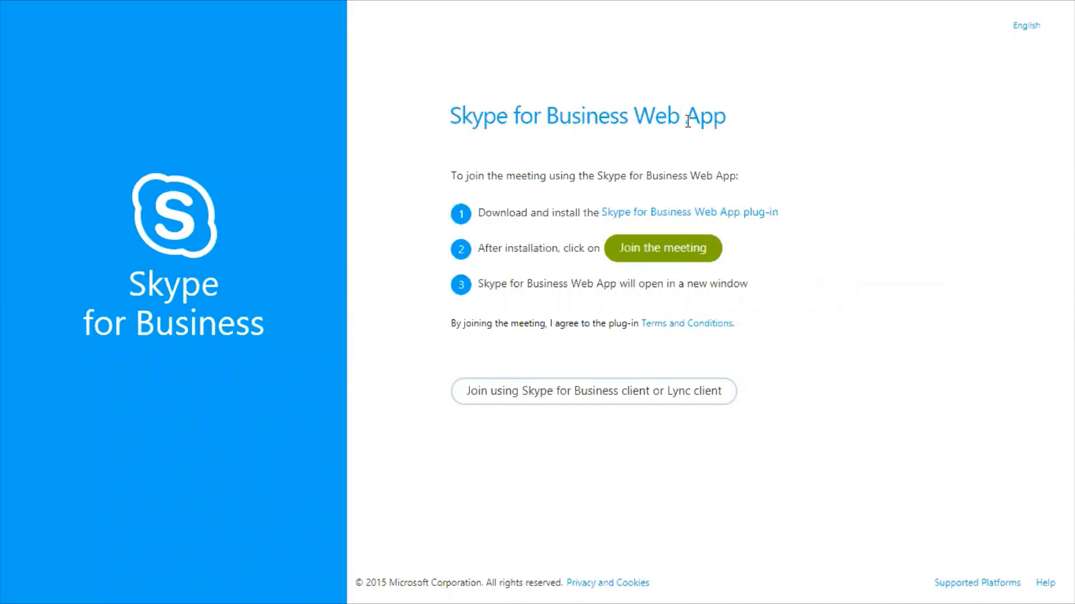
# Join the meeting through the Skype for Business Web App and bring its loading window into view.
pyautogui.click(663, 254)
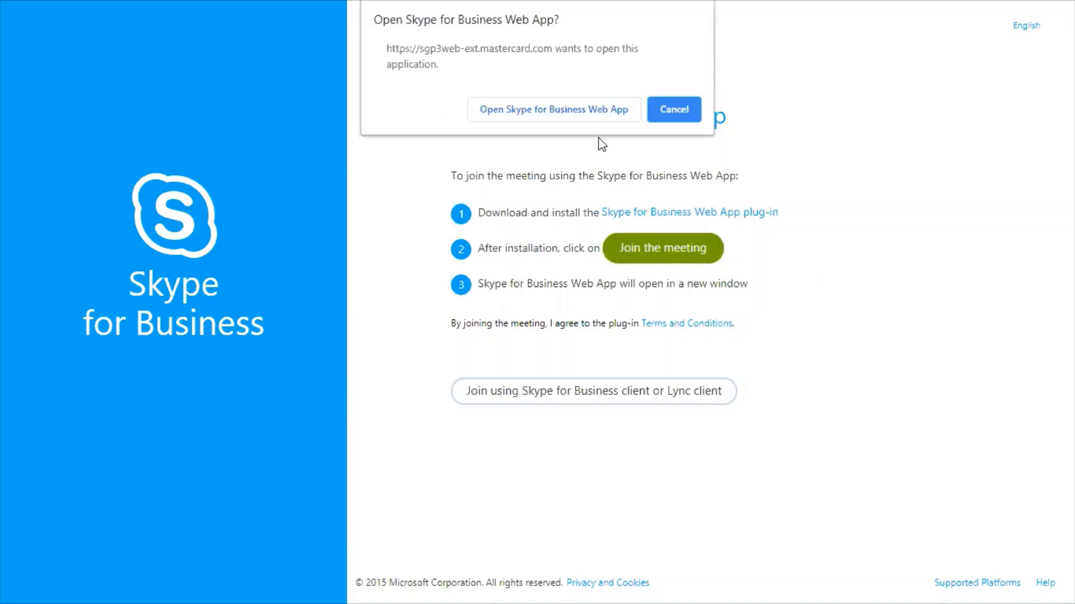
pyautogui.click(569, 116)
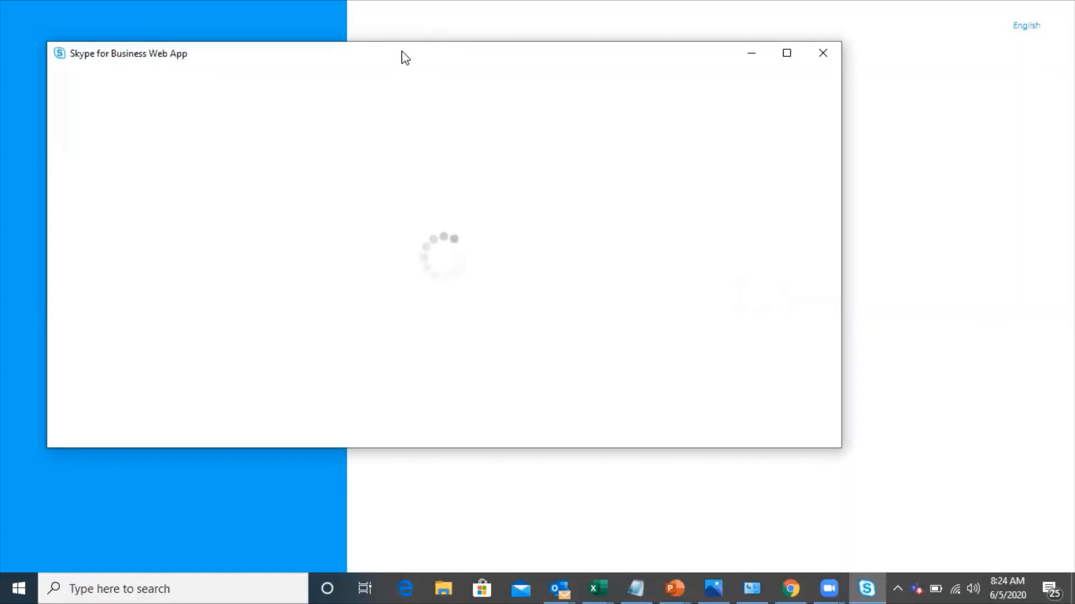
pyautogui.moveTo(401, 56); pyautogui.dragTo(490, 312)
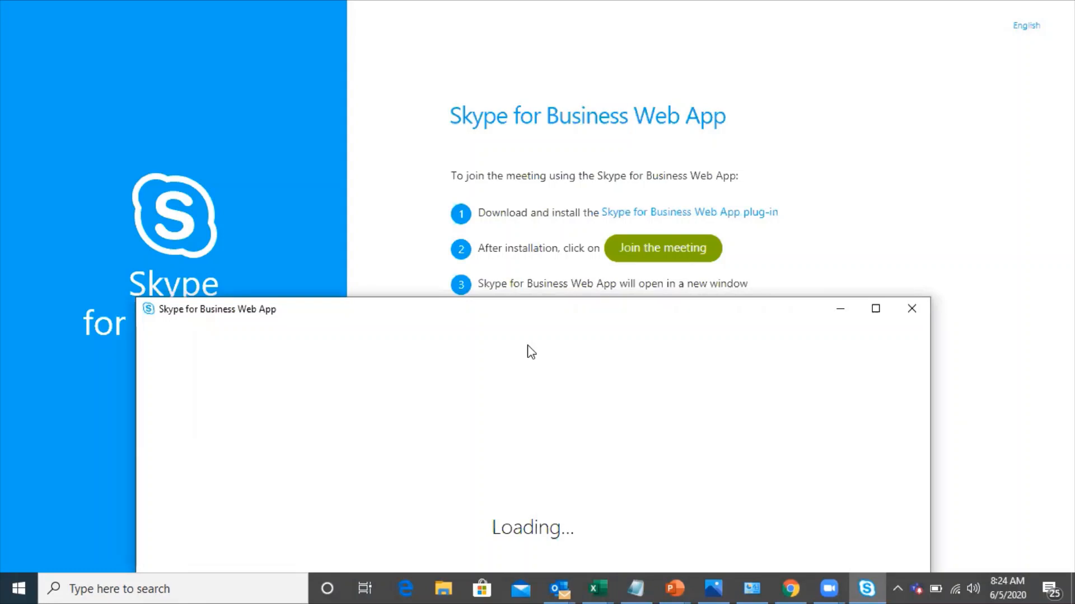
pyautogui.moveTo(489, 308); pyautogui.dragTo(494, 92)
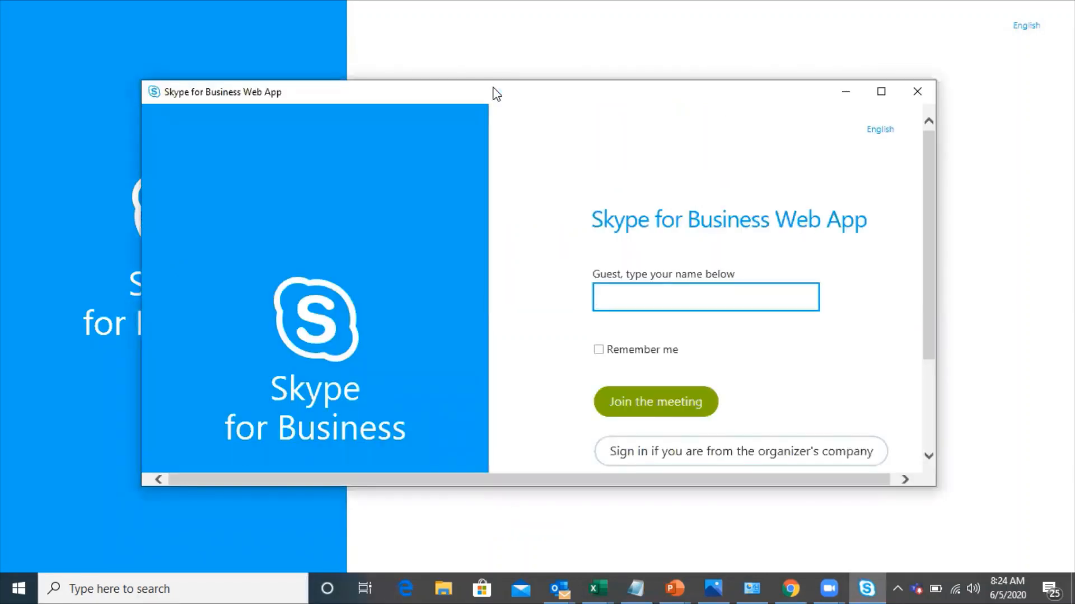
# Maximize the web app and join the meeting as guest 'Interactive BOT'.
pyautogui.click(882, 91)
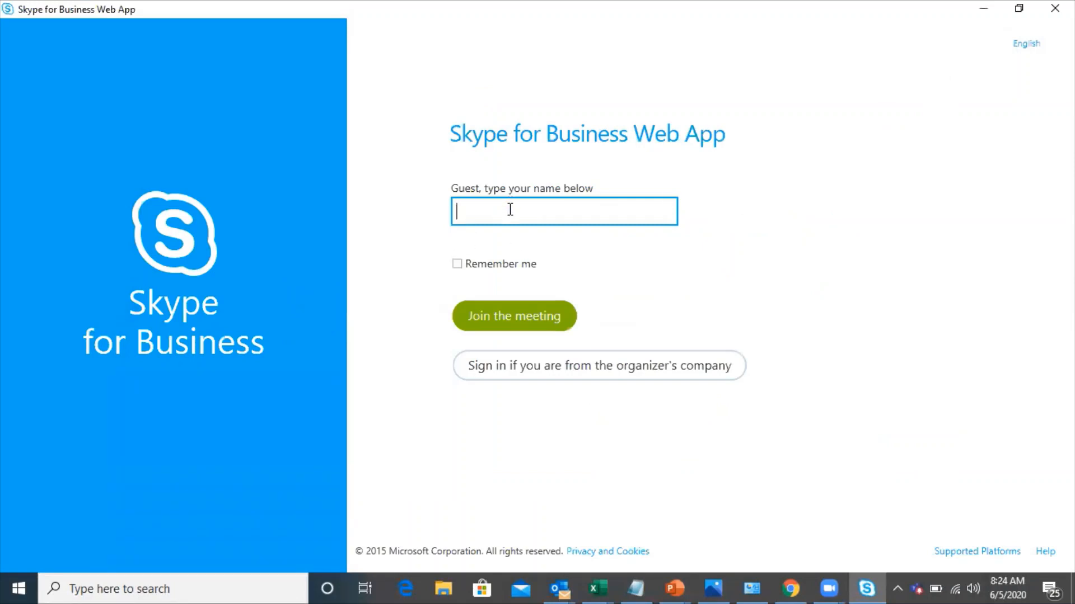
pyautogui.write('Inte')
pyautogui.write('raction')
pyautogui.press('BackSpace')
pyautogui.press('BackSpace')
pyautogui.press('BackSpace')
pyautogui.press('BackSpace')
pyautogui.write('ive ')
pyautogui.write('BOT')
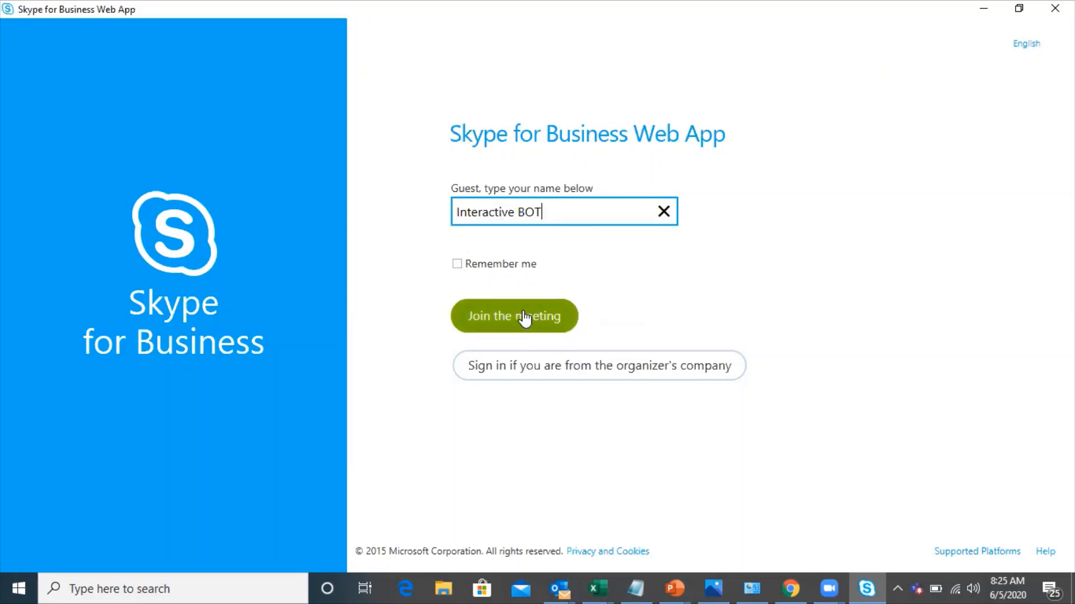
pyautogui.click(524, 318)
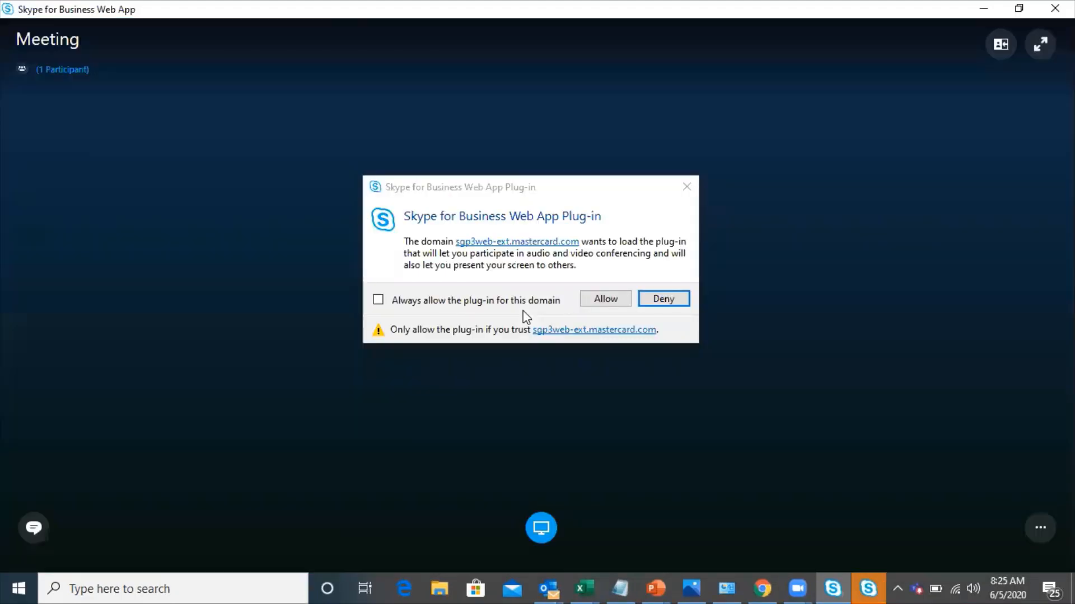
# Always allow the meeting plug-in for this domain, landing in the virtual lobby.
pyautogui.click(492, 302)
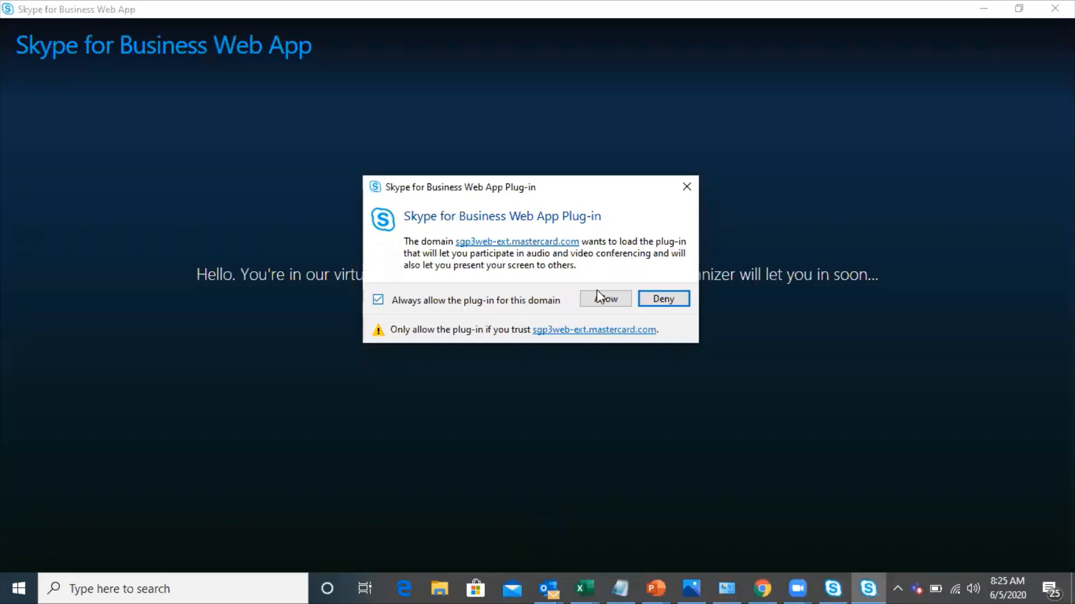
pyautogui.click(613, 299)
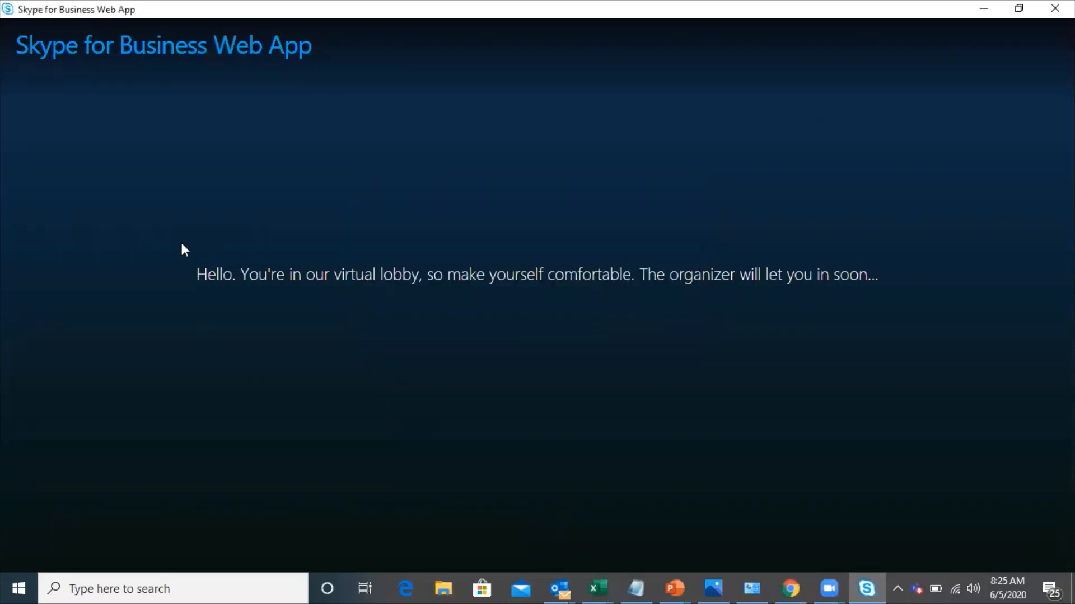